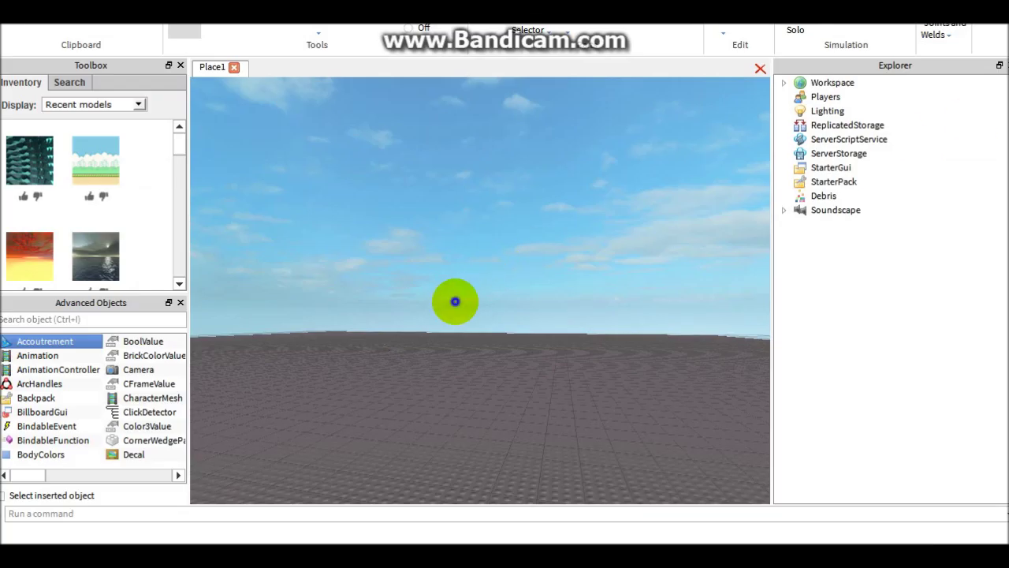
Switch the Toolbox inventory to display Bricks.
{"action": "right_click_drag", "start_coordinate": [455, 301], "coordinate": [455, 347]}
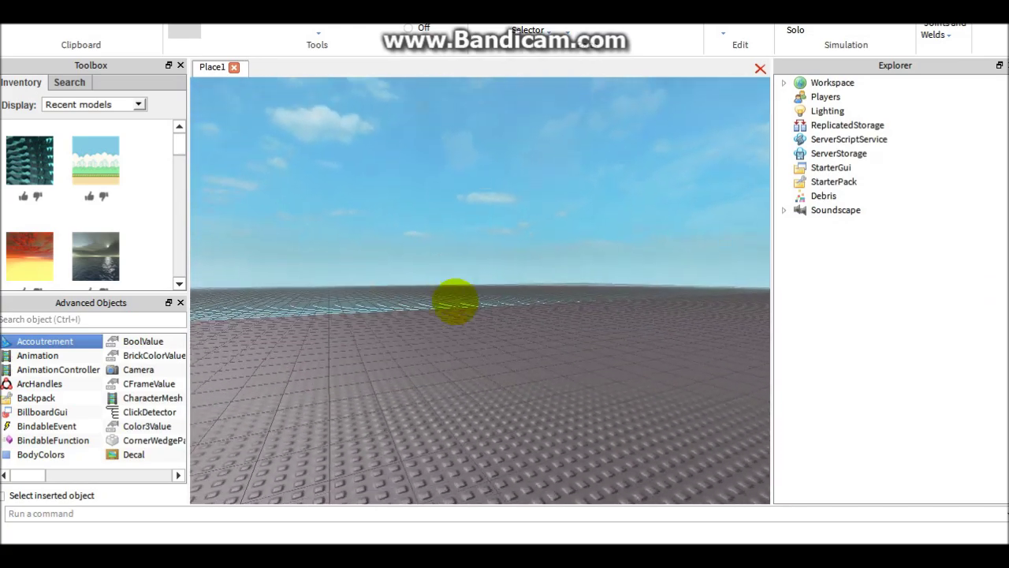
{"action": "right_click_drag", "start_coordinate": [458, 300], "coordinate": [431, 314]}
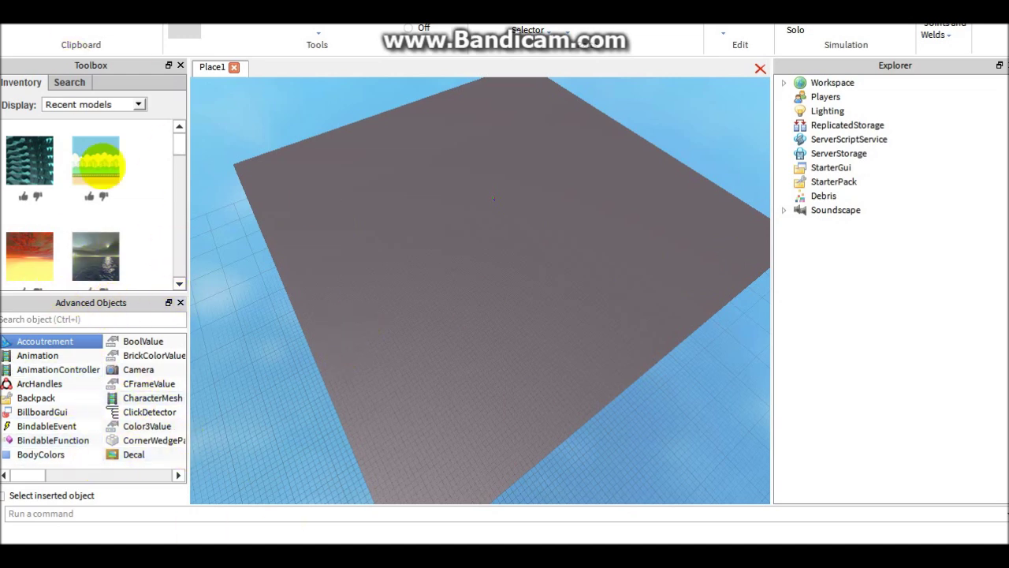
{"action": "scroll", "coordinate": [135, 187], "scroll_direction": "down", "scroll_amount": 1}
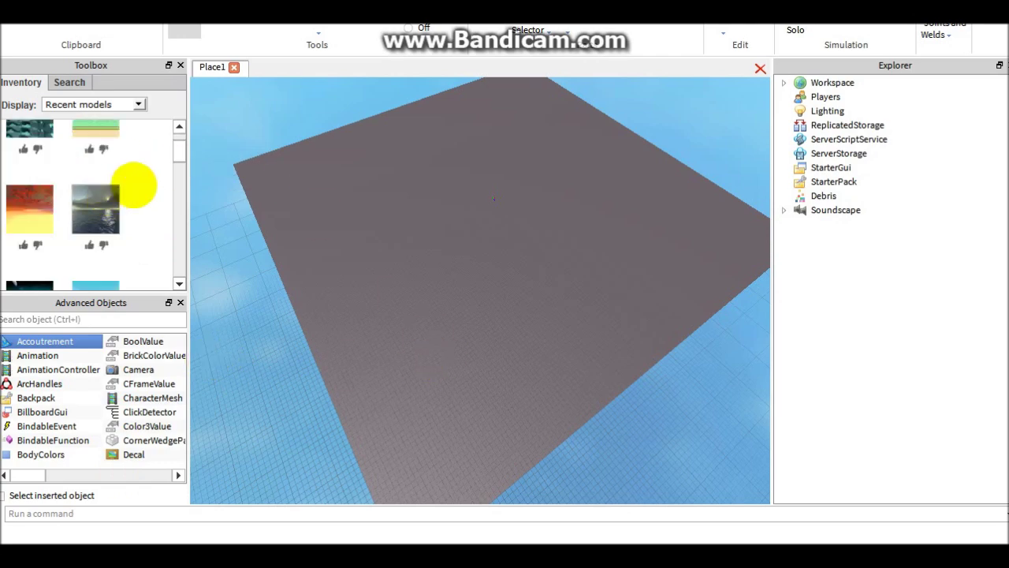
{"action": "scroll", "coordinate": [130, 173], "scroll_direction": "up", "scroll_amount": 1}
{"action": "left_click", "coordinate": [95, 104]}
{"action": "left_click", "coordinate": [102, 161]}
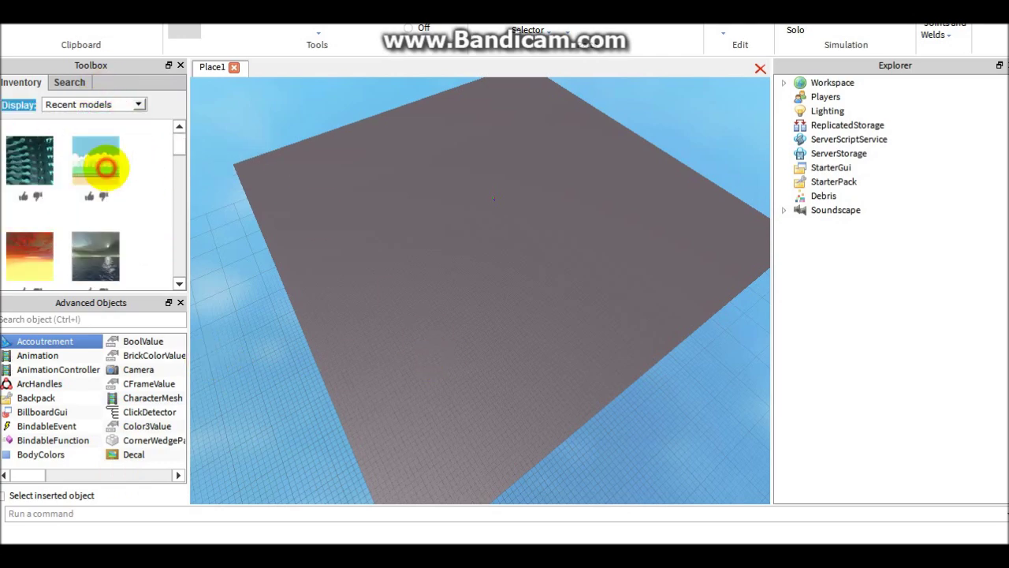
{"action": "right_click_drag", "start_coordinate": [374, 239], "coordinate": [375, 241]}
{"action": "scroll", "coordinate": [481, 358], "scroll_direction": "up", "scroll_amount": 6}
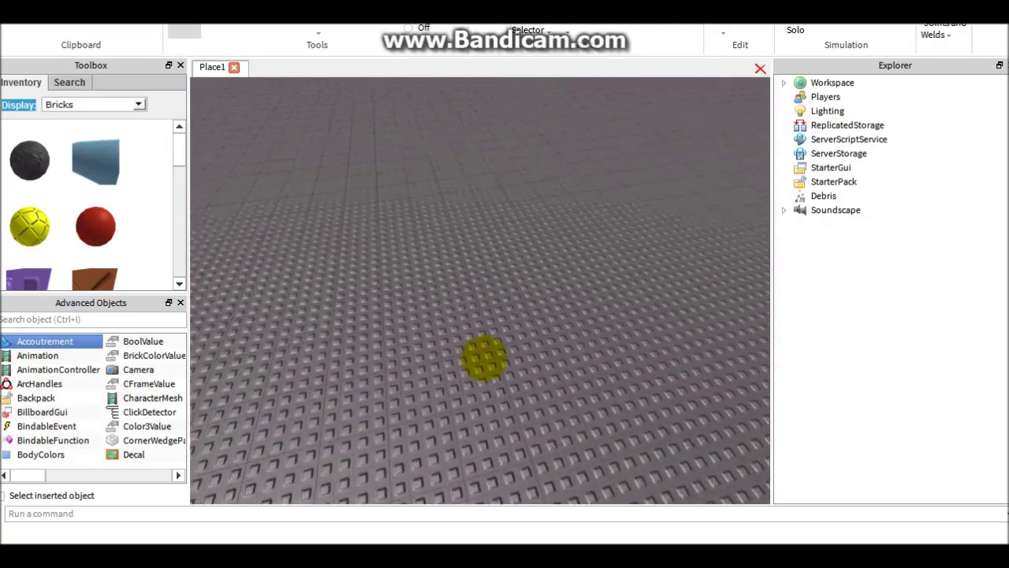
{"action": "right_click_drag", "start_coordinate": [484, 358], "coordinate": [484, 356]}
{"action": "key", "text": "s"}
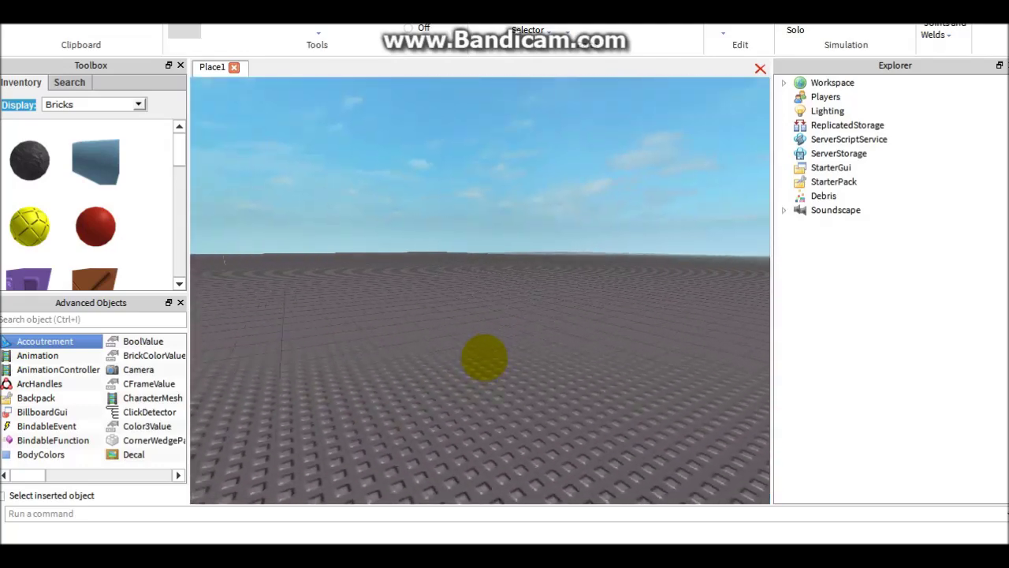
{"action": "key", "text": "a"}
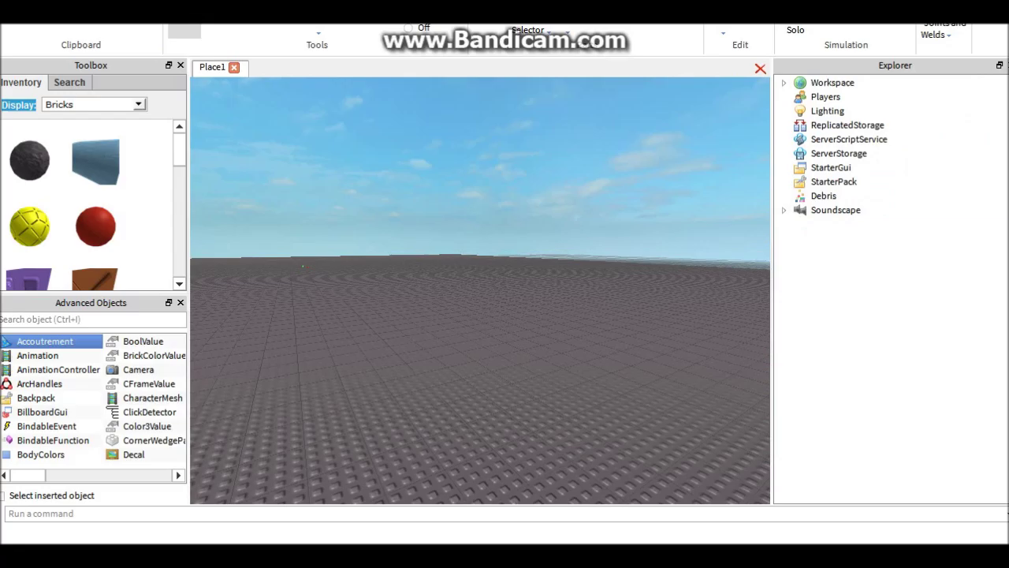
{"action": "key", "text": "alt+Tab"}
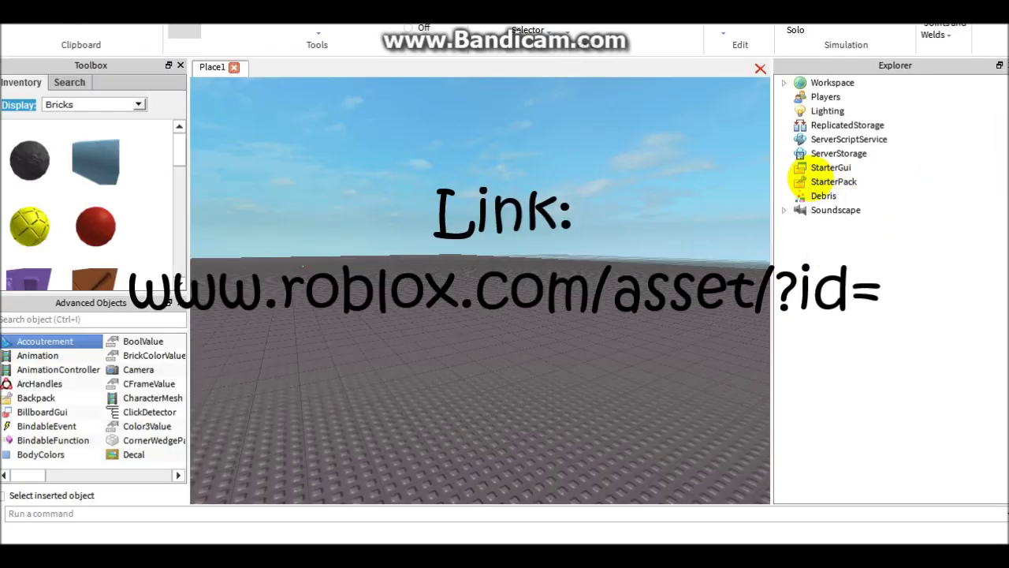
{"action": "left_click", "coordinate": [523, 137]}
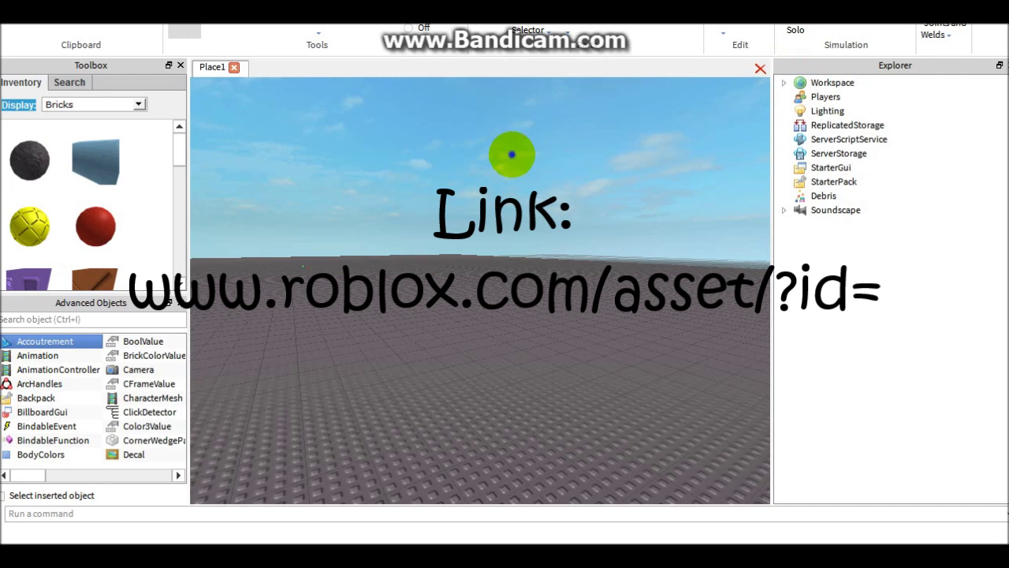
{"action": "right_click_drag", "start_coordinate": [512, 154], "coordinate": [56, 518]}
{"action": "key", "text": "s"}
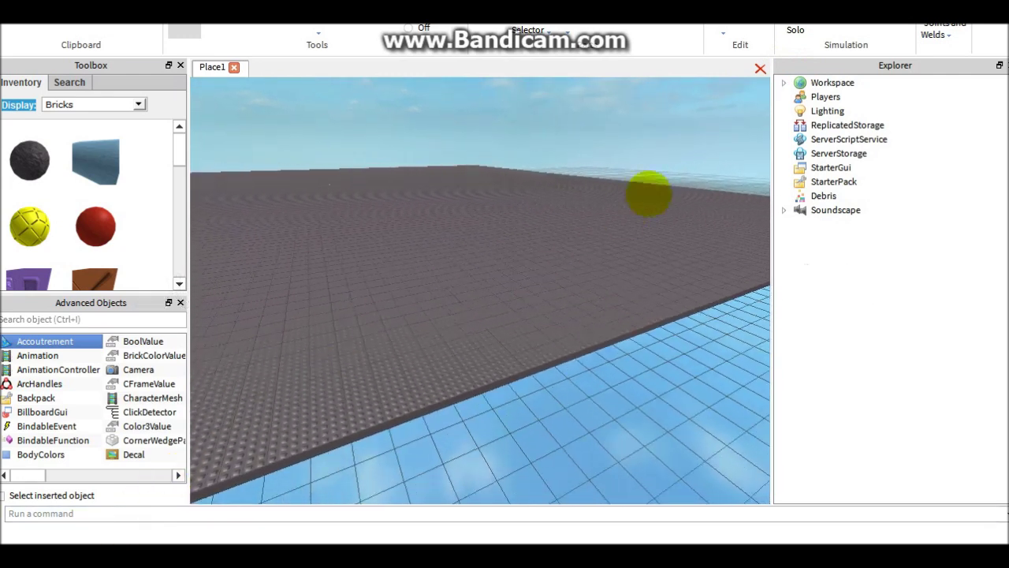
Insert a Sound object into the Workspace.
{"action": "left_click", "coordinate": [801, 84]}
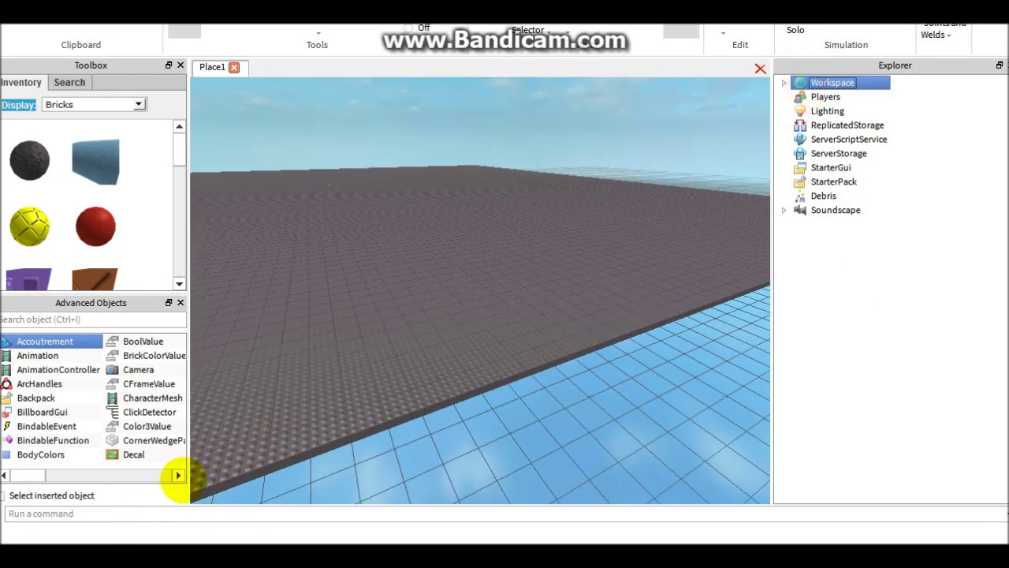
{"action": "left_click", "coordinate": [178, 474]}
{"action": "left_click", "coordinate": [179, 475]}
{"action": "left_click", "coordinate": [178, 475]}
{"action": "left_click", "coordinate": [178, 475]}
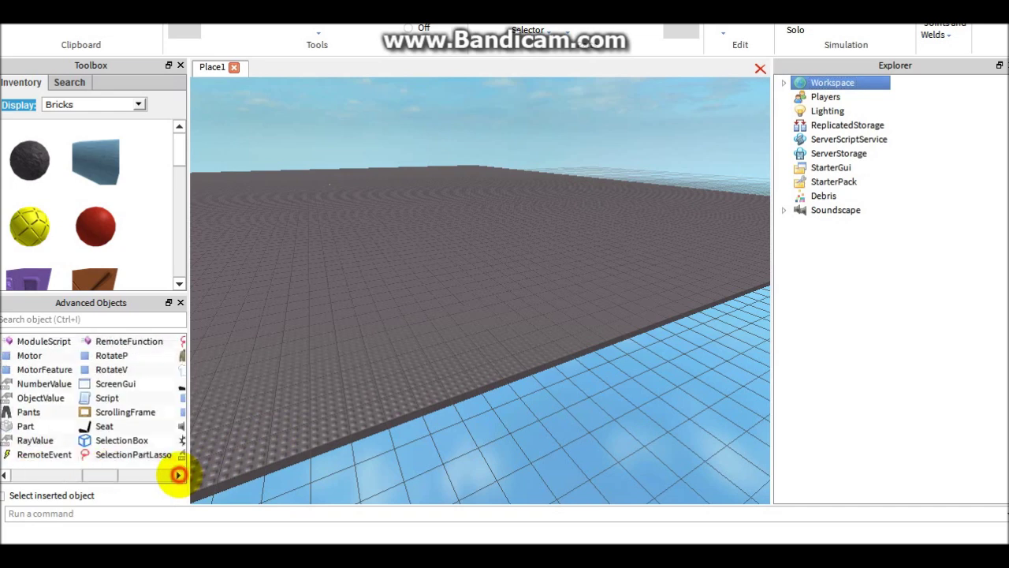
{"action": "left_click", "coordinate": [179, 475]}
{"action": "left_click", "coordinate": [131, 426]}
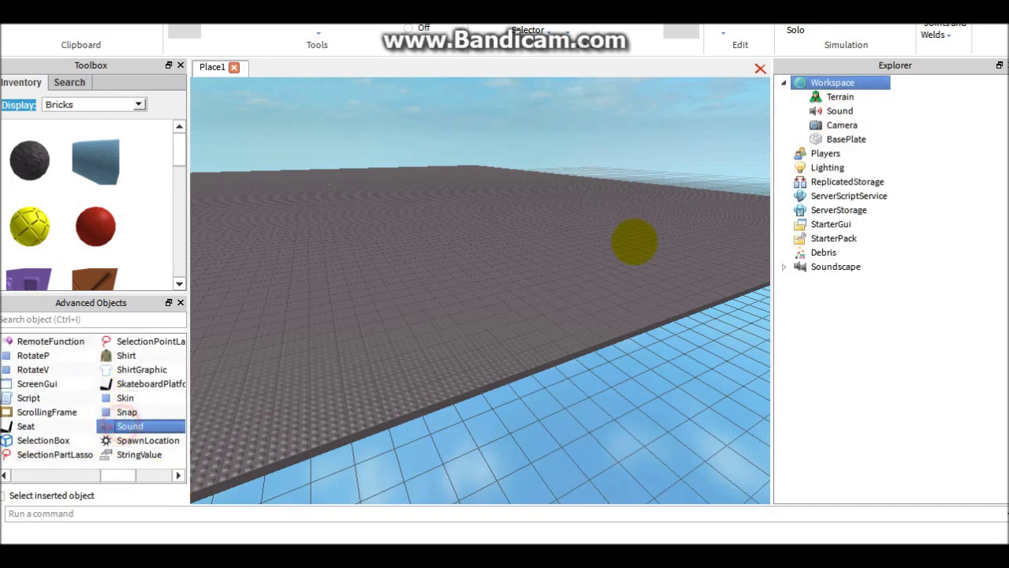
{"action": "left_click", "coordinate": [812, 112]}
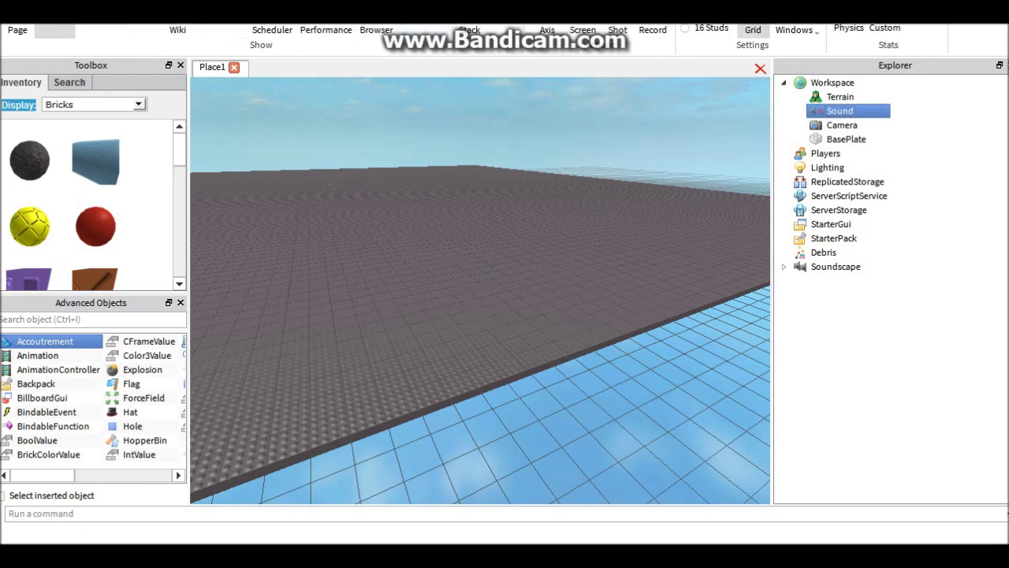
{"action": "left_click", "coordinate": [100, 31]}
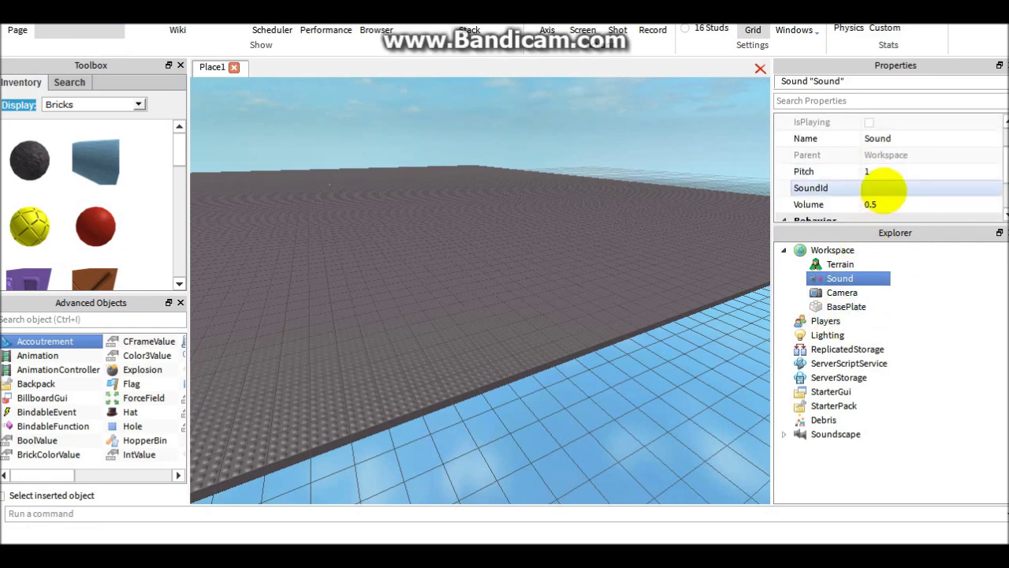
{"action": "left_click", "coordinate": [881, 189]}
{"action": "type", "text": "http://www.roblox.com/asset/?id="}
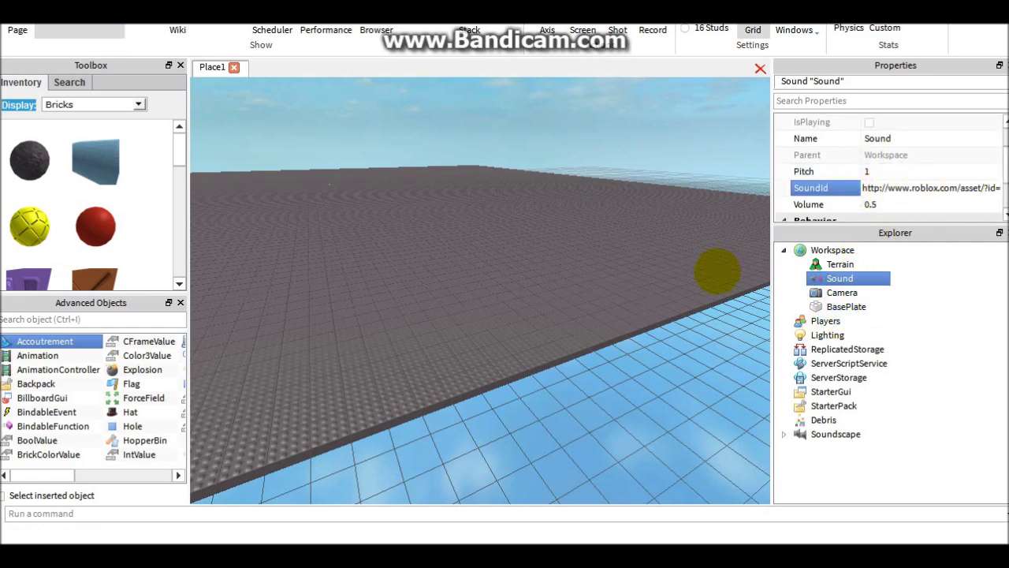
{"action": "right_click_drag", "start_coordinate": [591, 150], "coordinate": [910, 126]}
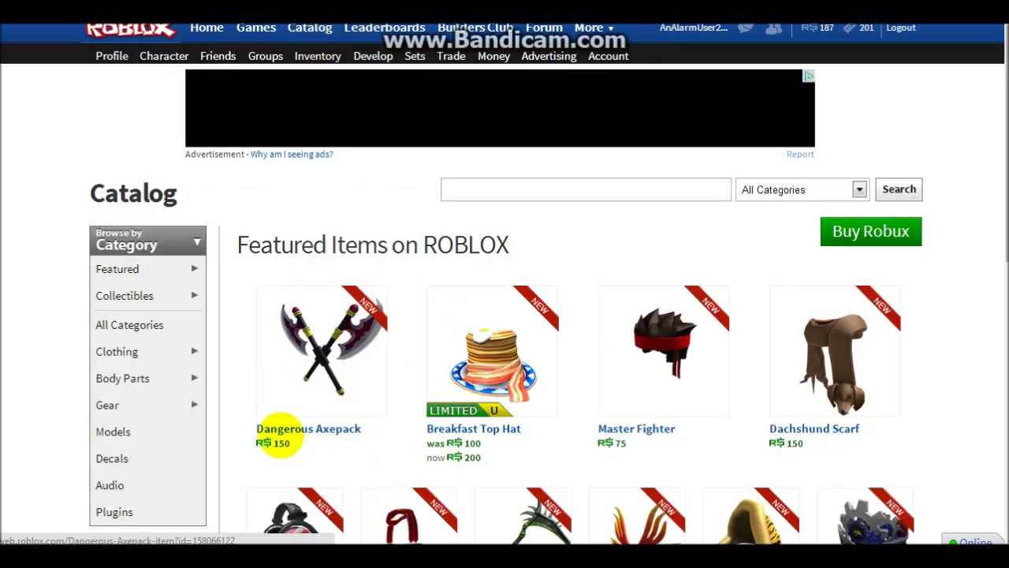
Browse the Audio category of the Roblox website's catalog.
{"action": "left_click", "coordinate": [138, 478]}
{"action": "scroll", "coordinate": [705, 276], "scroll_direction": "down", "scroll_amount": 4}
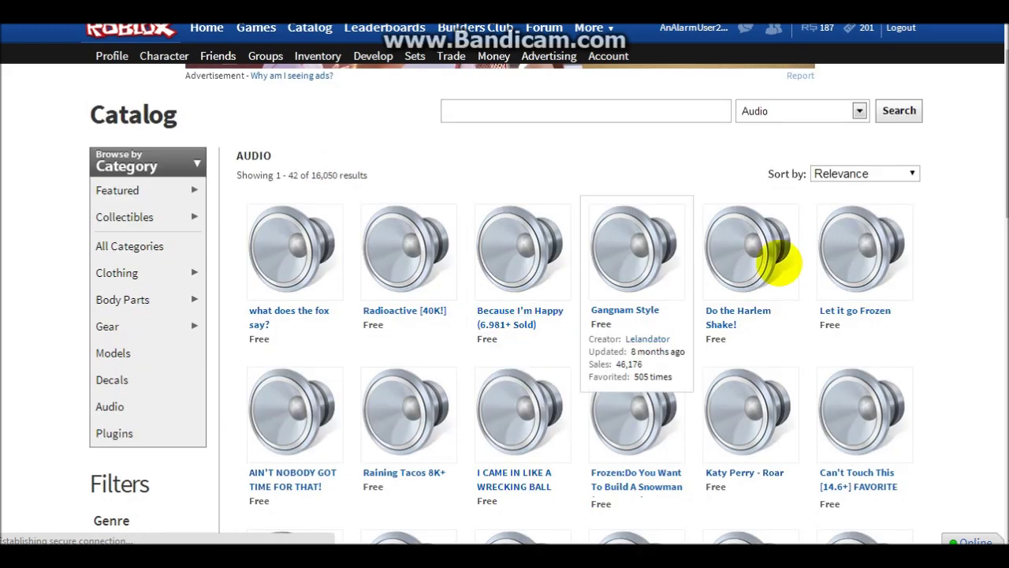
{"action": "scroll", "coordinate": [405, 108], "scroll_direction": "down", "scroll_amount": 3}
{"action": "scroll", "coordinate": [868, 416], "scroll_direction": "up", "scroll_amount": 7}
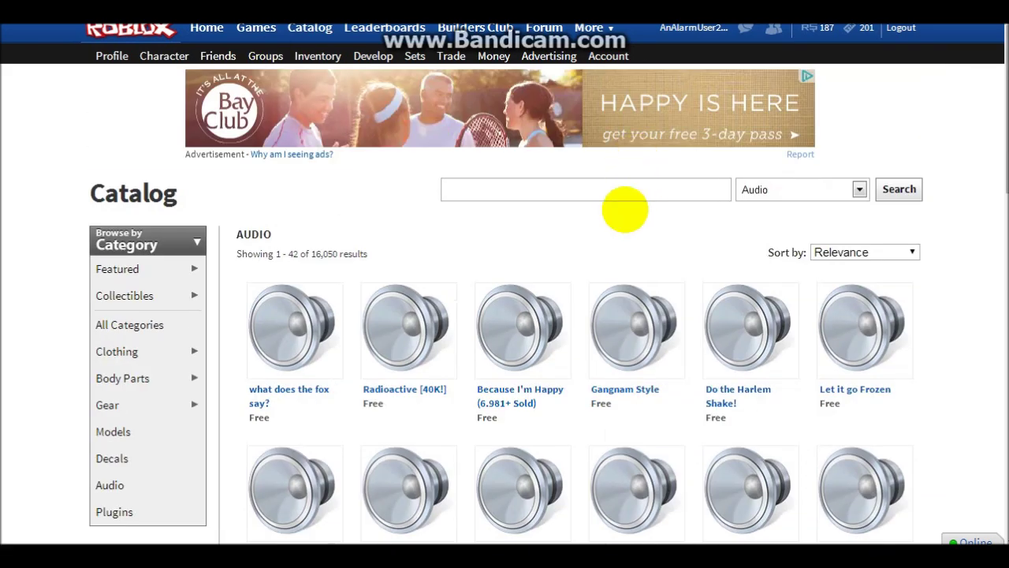
Search the audio catalog for "dj remix" and open the item "DJ Glejs - Better Off Alone (remix)".
{"action": "left_click", "coordinate": [625, 209]}
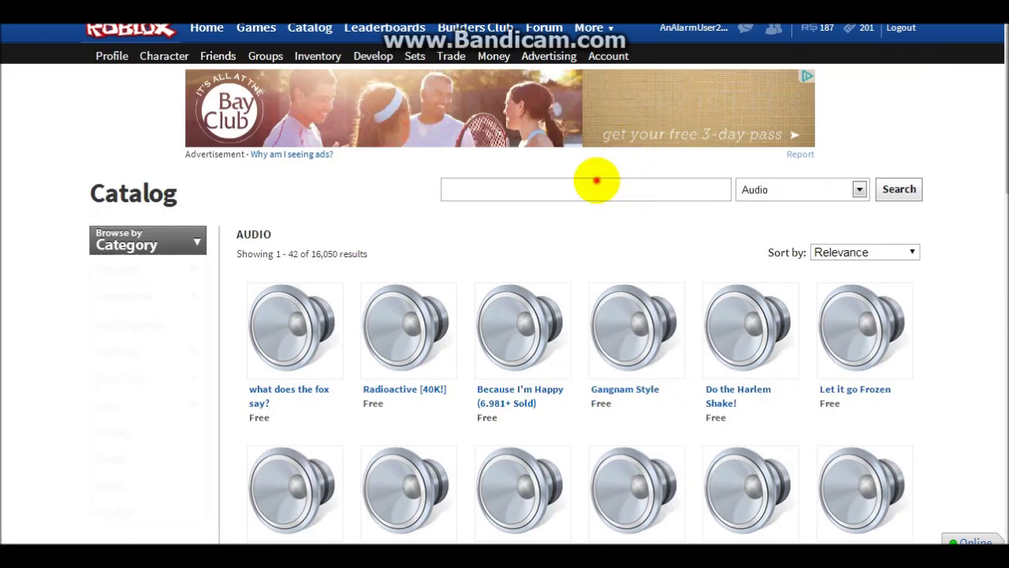
{"action": "left_click", "coordinate": [593, 188]}
{"action": "key", "text": "Return"}
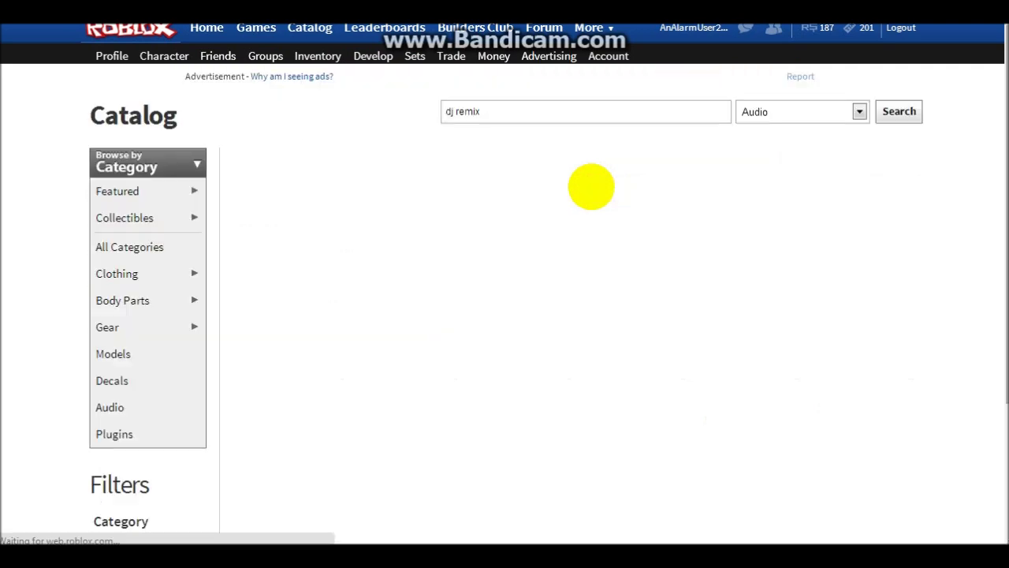
{"action": "left_click", "coordinate": [623, 347]}
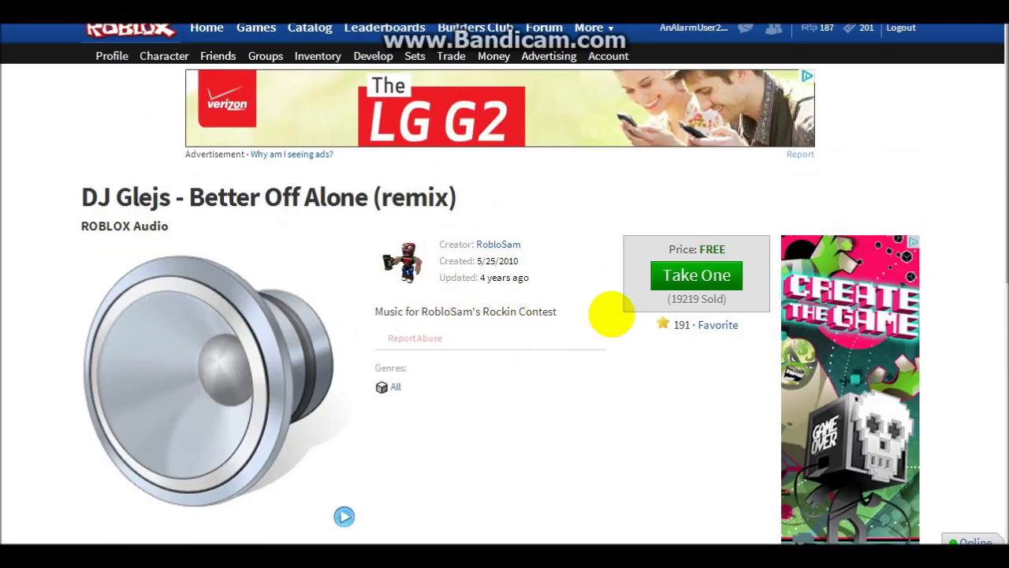
Look up the asset ID of the "DJ Glejs - Better Off Alone (remix)" audio item.
{"action": "left_click", "coordinate": [462, 319]}
{"action": "left_click_drag", "start_coordinate": [464, 319], "coordinate": [384, 309]}
{"action": "left_click", "coordinate": [412, 302]}
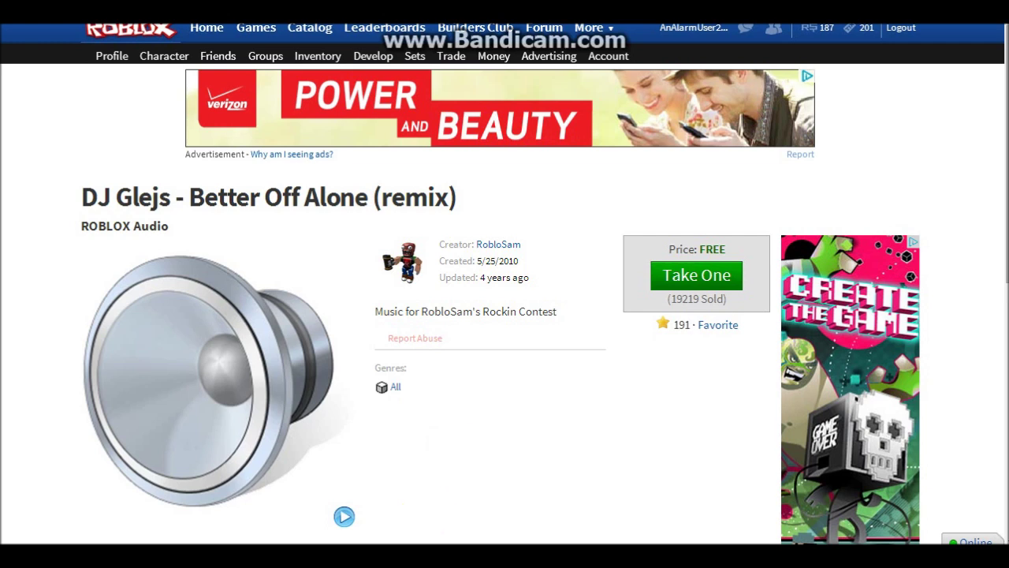
{"action": "left_click_drag", "start_coordinate": [536, 325], "coordinate": [536, 271]}
{"action": "left_click", "coordinate": [386, 315]}
{"action": "left_click", "coordinate": [536, 296]}
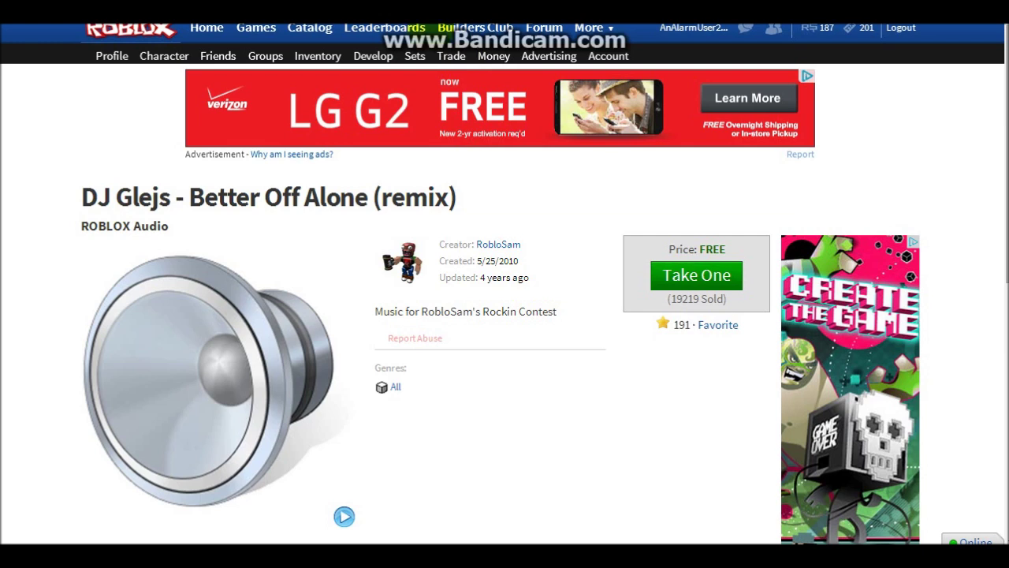
{"action": "left_click", "coordinate": [528, 350]}
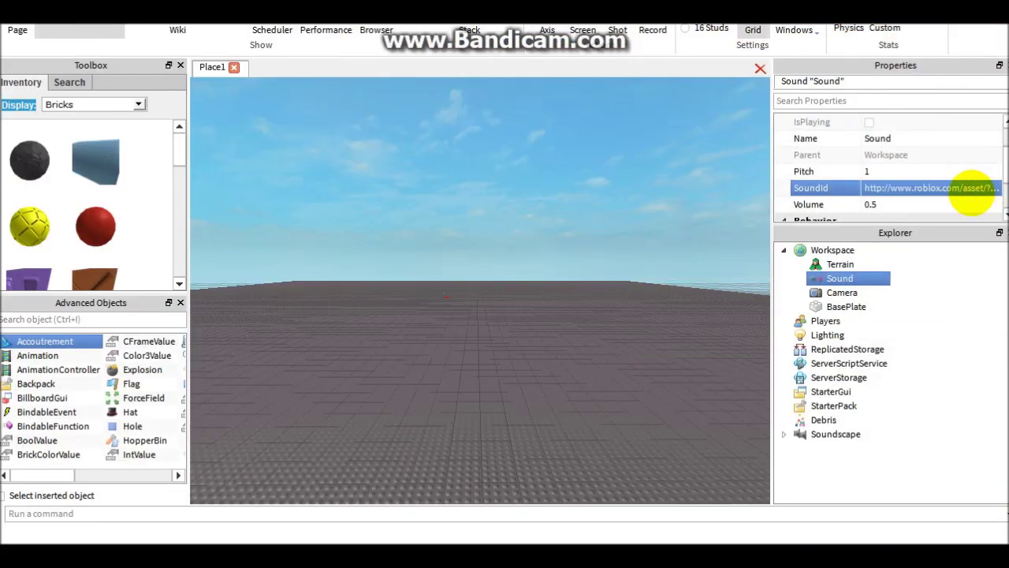
Switch to Roblox Studio, append the asset ID 27697392 to the Sound's SoundId and enable its Looped option.
{"action": "left_click", "coordinate": [975, 190]}
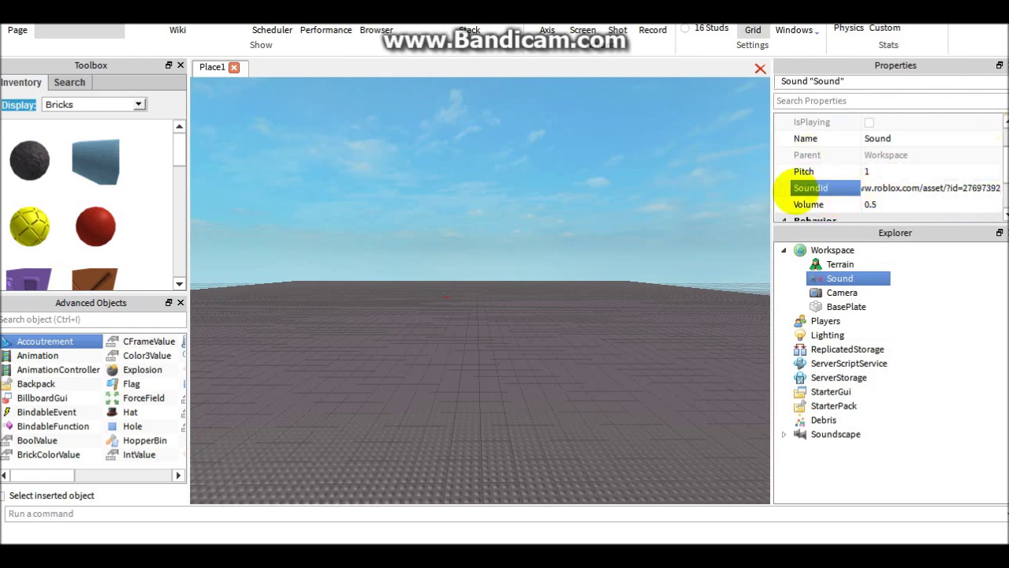
{"action": "left_click", "coordinate": [673, 202]}
{"action": "left_click", "coordinate": [844, 278]}
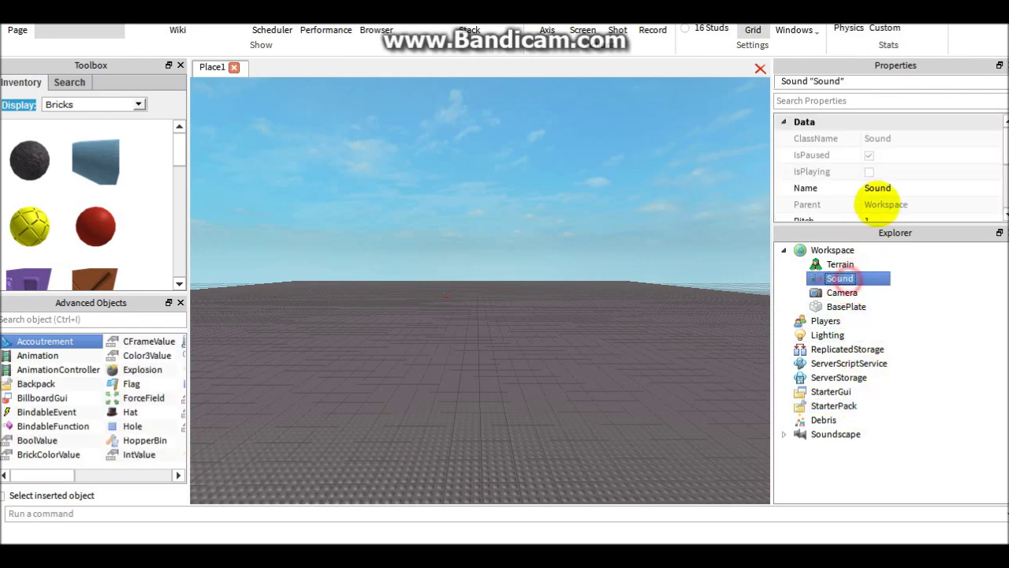
{"action": "scroll", "coordinate": [875, 197], "scroll_direction": "down", "scroll_amount": 5}
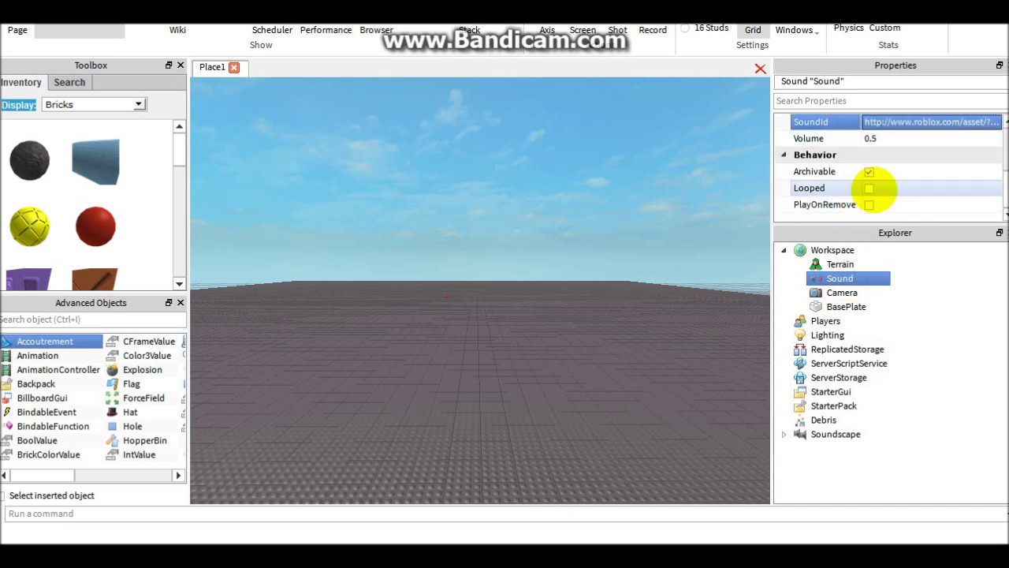
{"action": "left_click", "coordinate": [872, 188]}
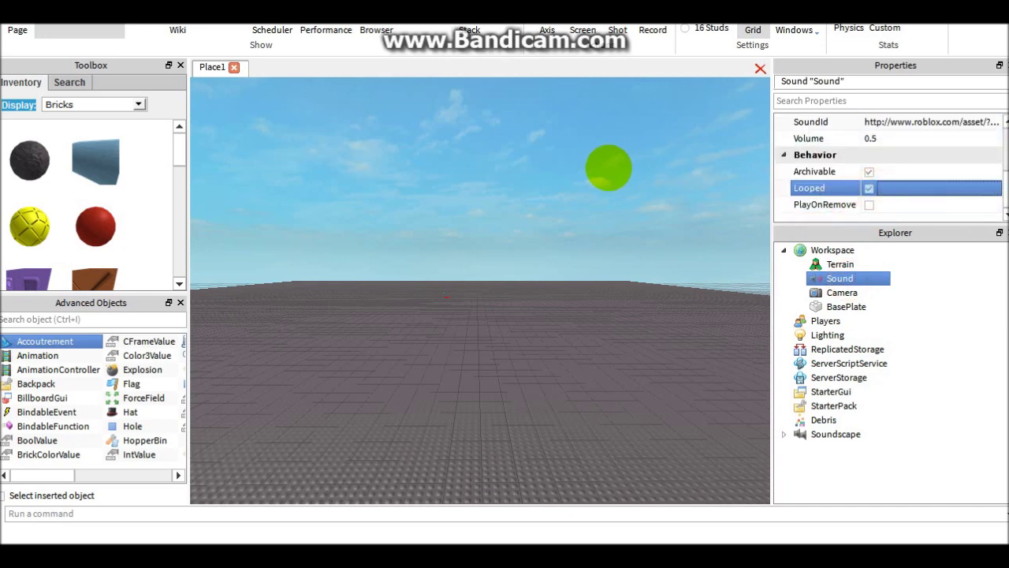
{"action": "left_click", "coordinate": [609, 167]}
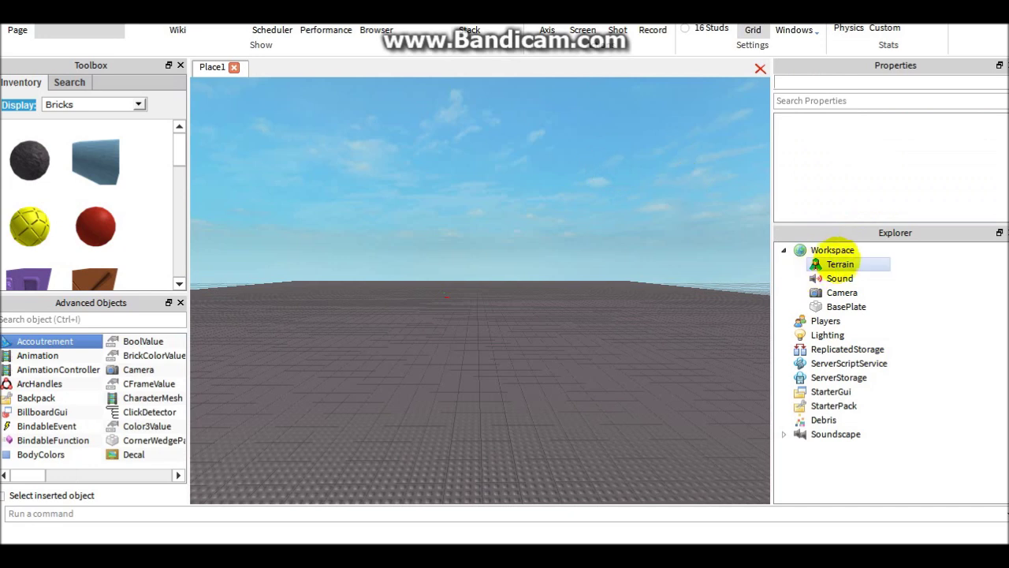
Insert a LocalScript into the Workspace.
{"action": "left_click", "coordinate": [832, 250]}
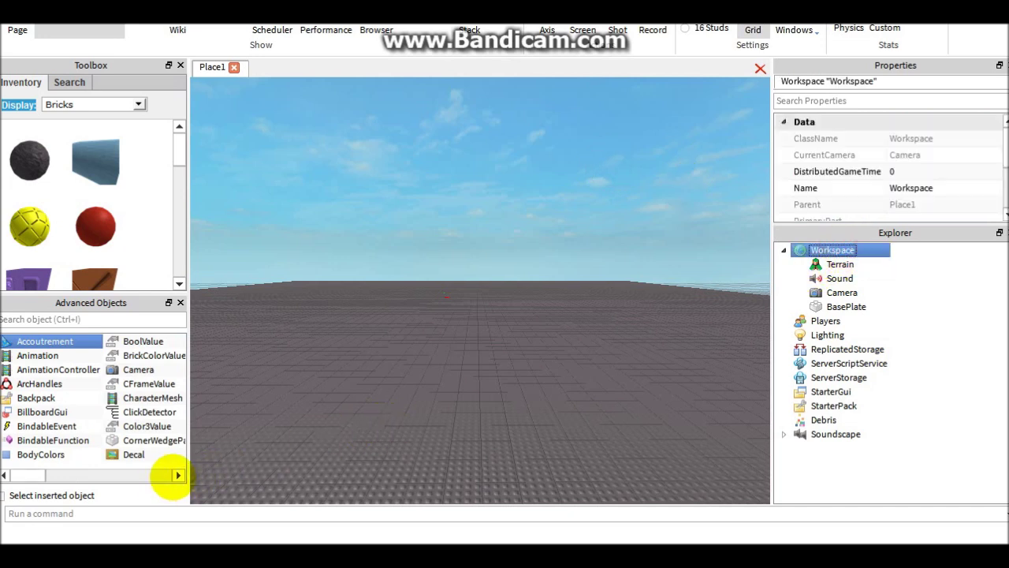
{"action": "left_click", "coordinate": [173, 474]}
{"action": "left_click", "coordinate": [173, 475]}
{"action": "left_click", "coordinate": [176, 474]}
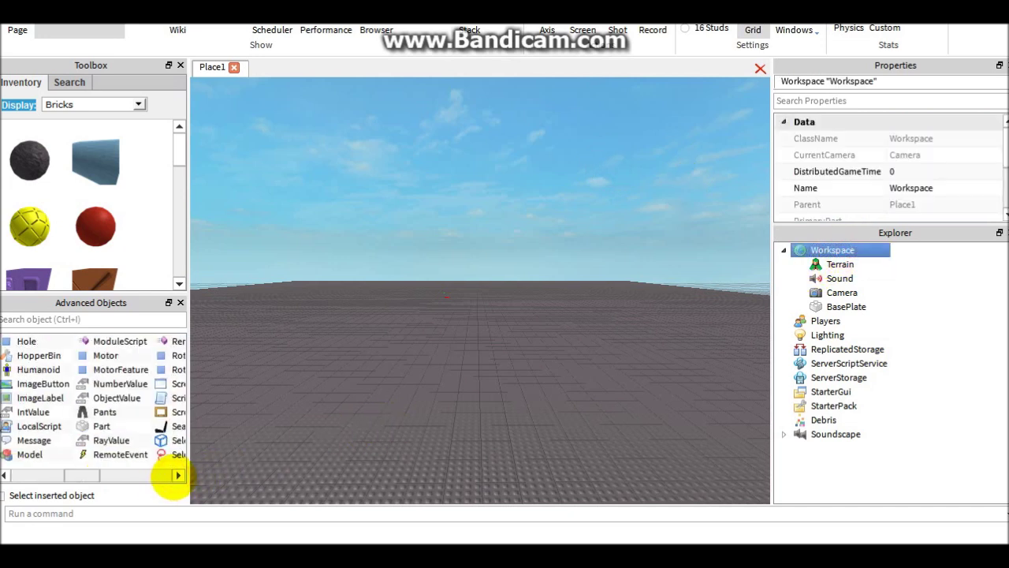
{"action": "left_click", "coordinate": [175, 475]}
{"action": "left_click", "coordinate": [178, 475]}
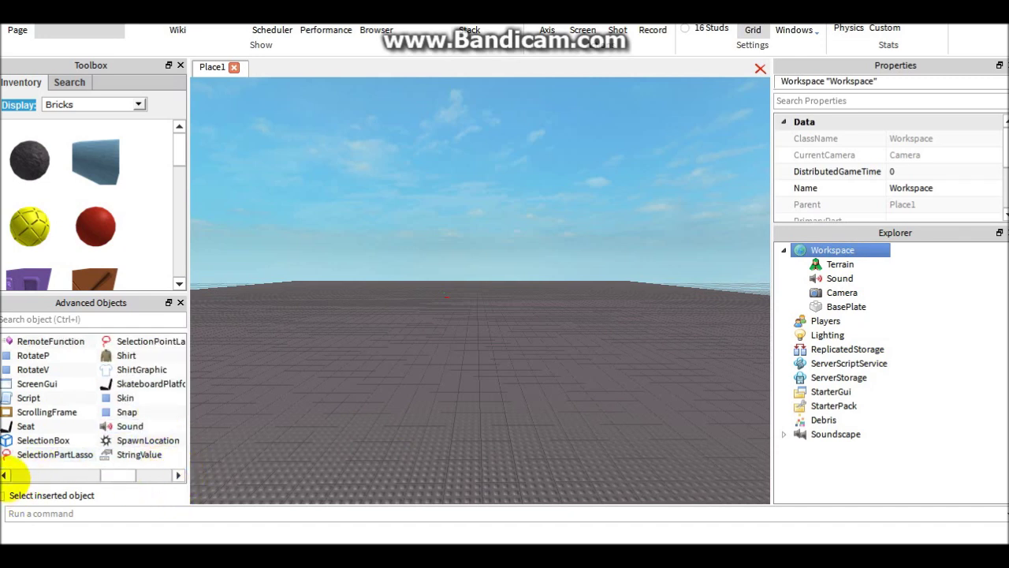
{"action": "left_click", "coordinate": [5, 474]}
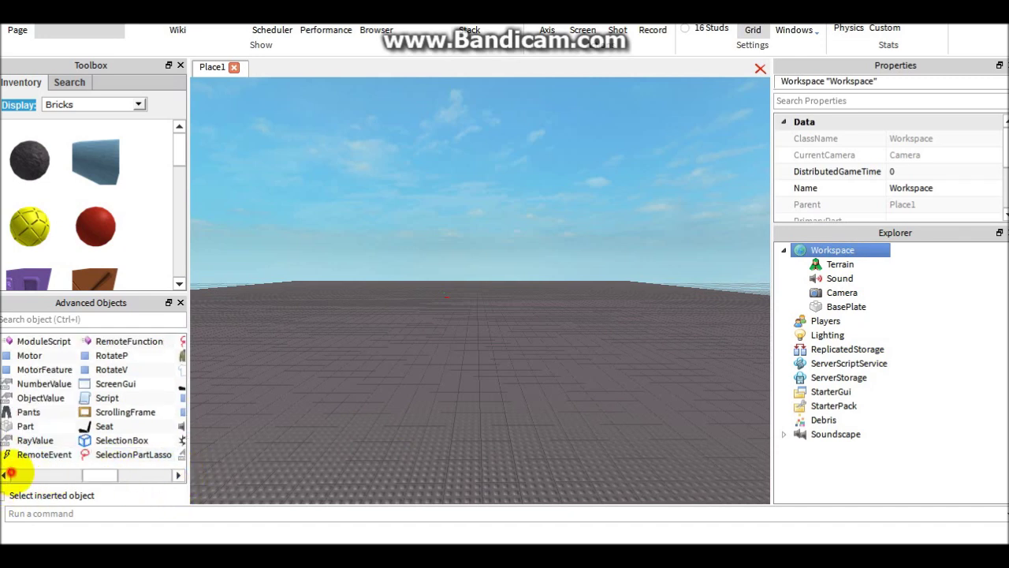
{"action": "left_click", "coordinate": [4, 475]}
{"action": "left_click", "coordinate": [105, 426]}
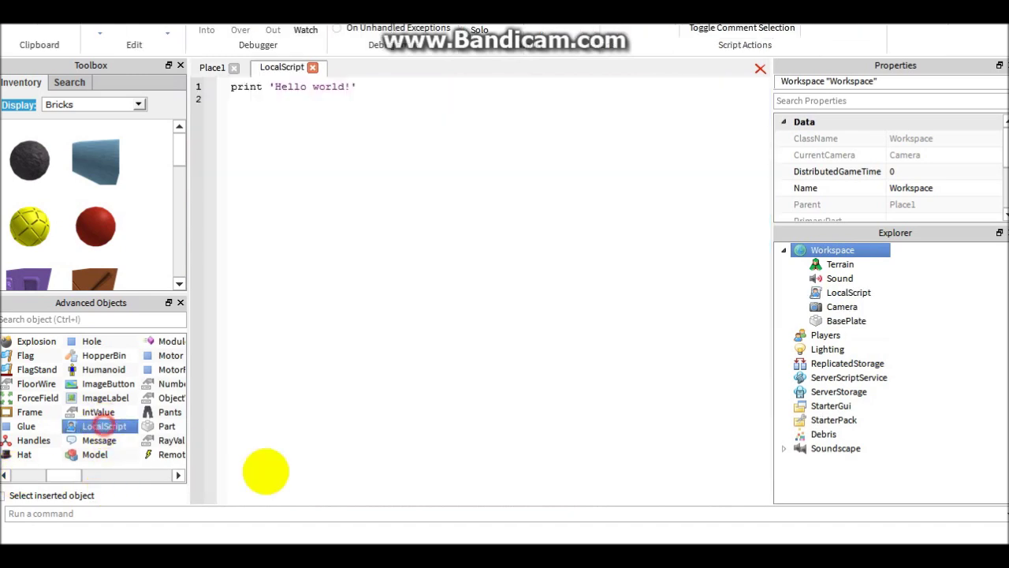
Replace the LocalScript's default code with Game.Workspace.Sound:Play().
{"action": "left_click", "coordinate": [850, 292]}
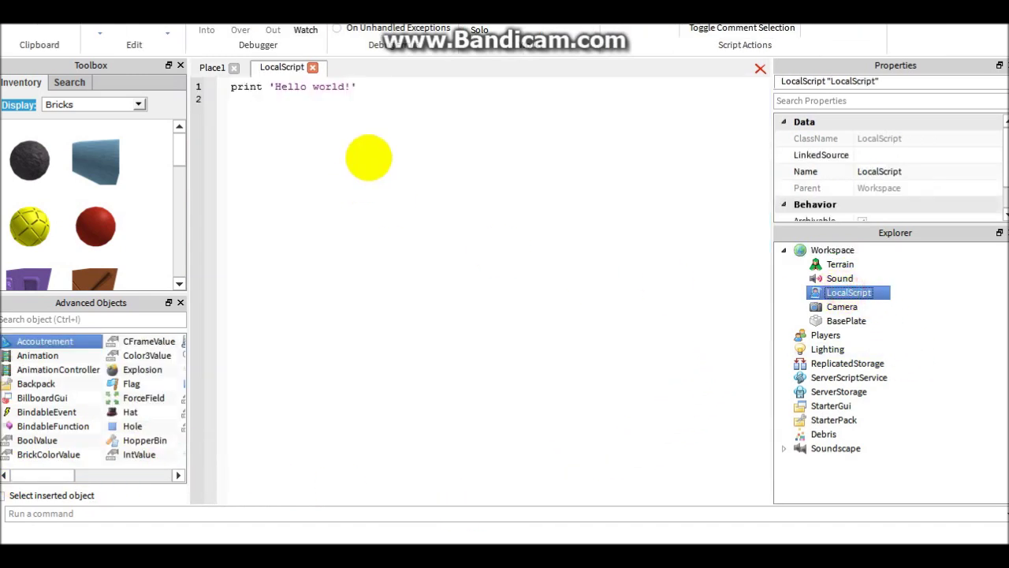
{"action": "key", "text": "ctrl+a"}
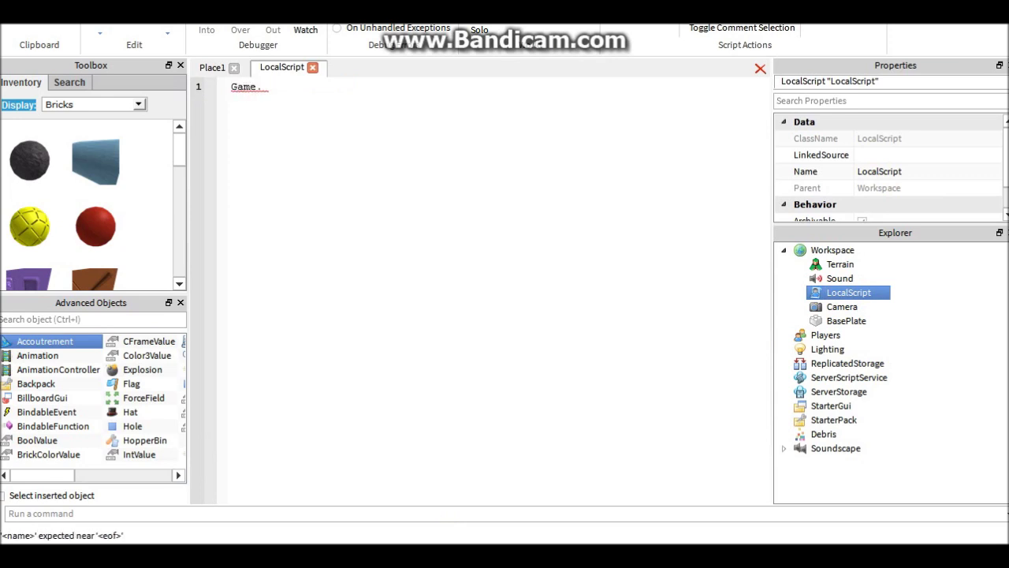
{"action": "type", "text": "Game.Workspa"}
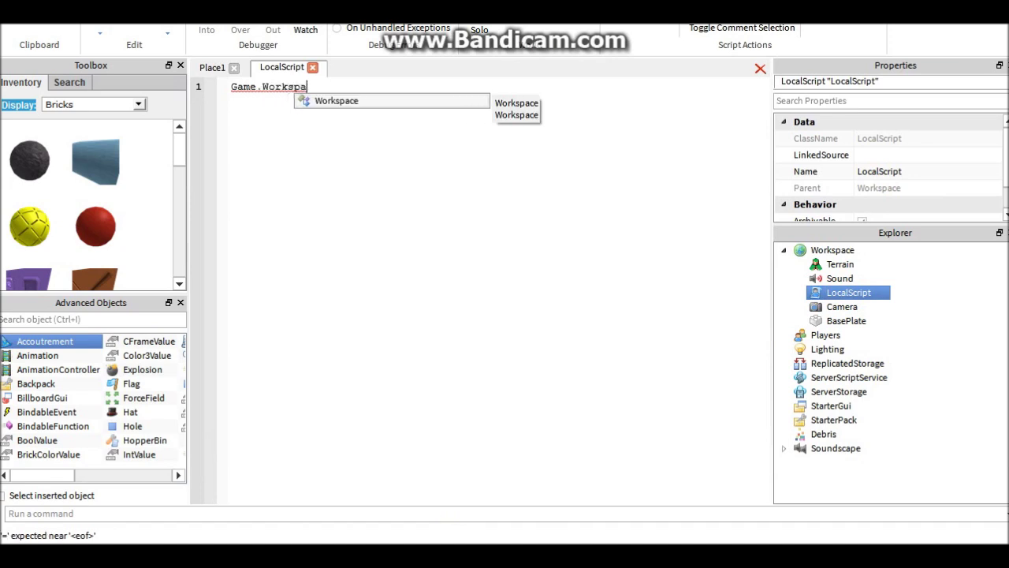
{"action": "type", "text": "ce.Sound:"}
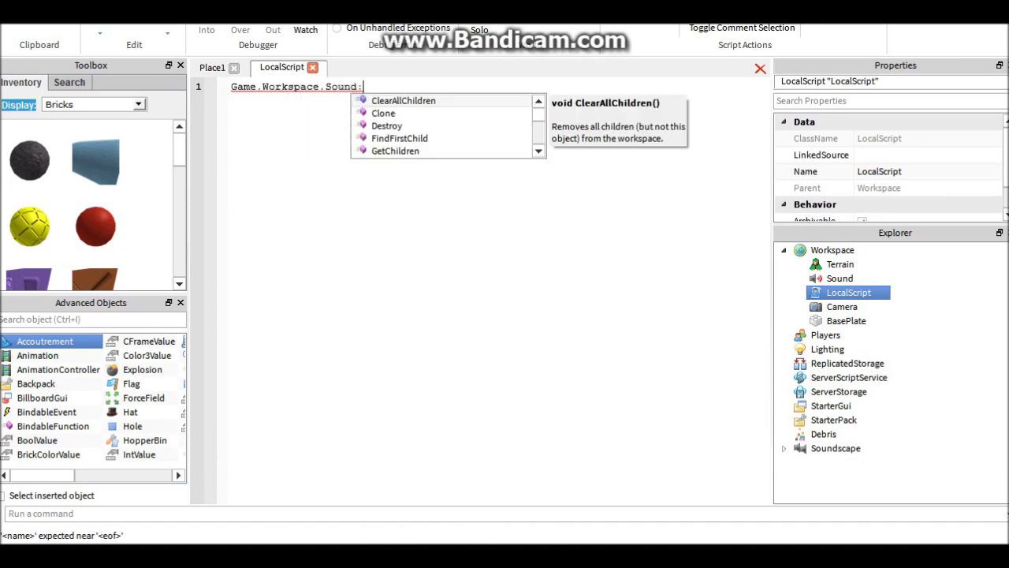
{"action": "type", "text": "Play("}
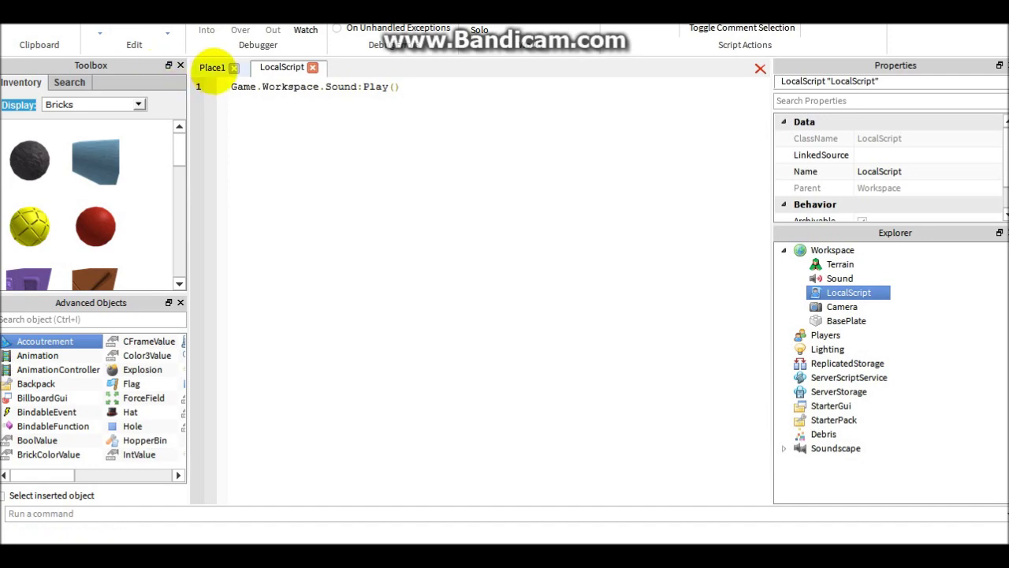
Move the LocalScript from the Workspace into StarterGui by cutting and pasting it.
{"action": "left_click", "coordinate": [213, 68]}
{"action": "right_click_drag", "start_coordinate": [386, 172], "coordinate": [387, 172]}
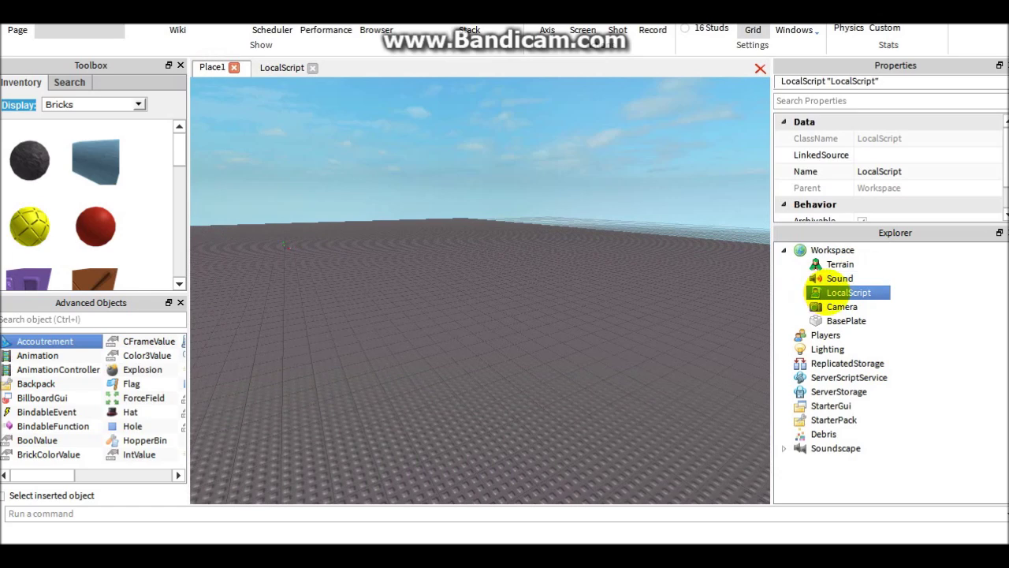
{"action": "right_click", "coordinate": [836, 292]}
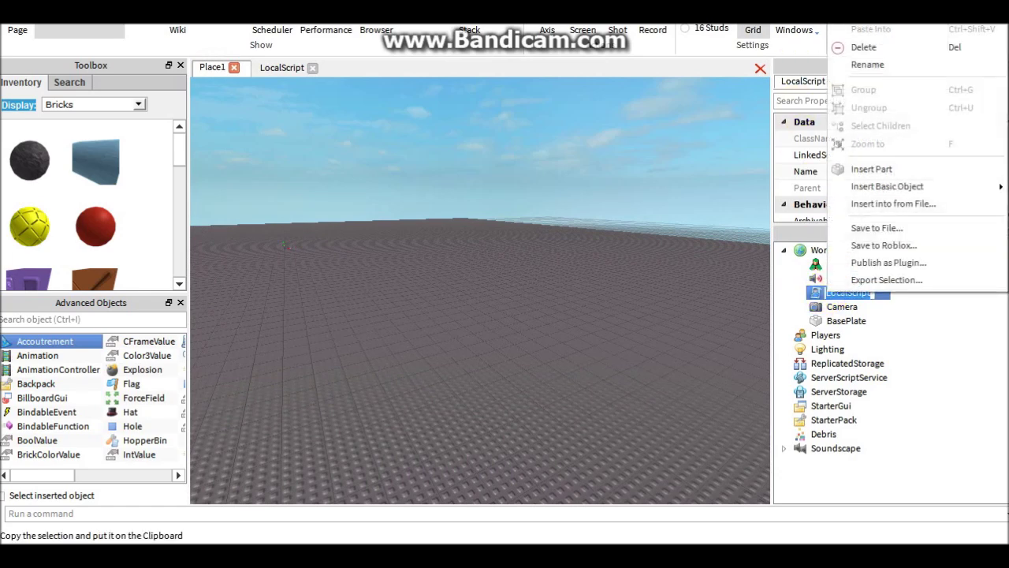
{"action": "left_click", "coordinate": [837, 23]}
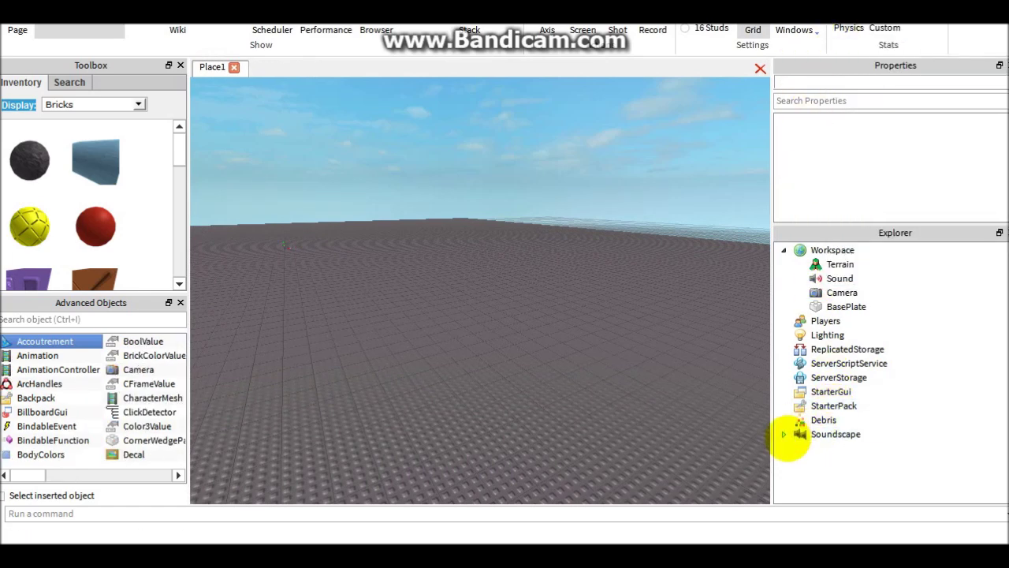
{"action": "left_click", "coordinate": [800, 392]}
{"action": "right_click", "coordinate": [800, 392]}
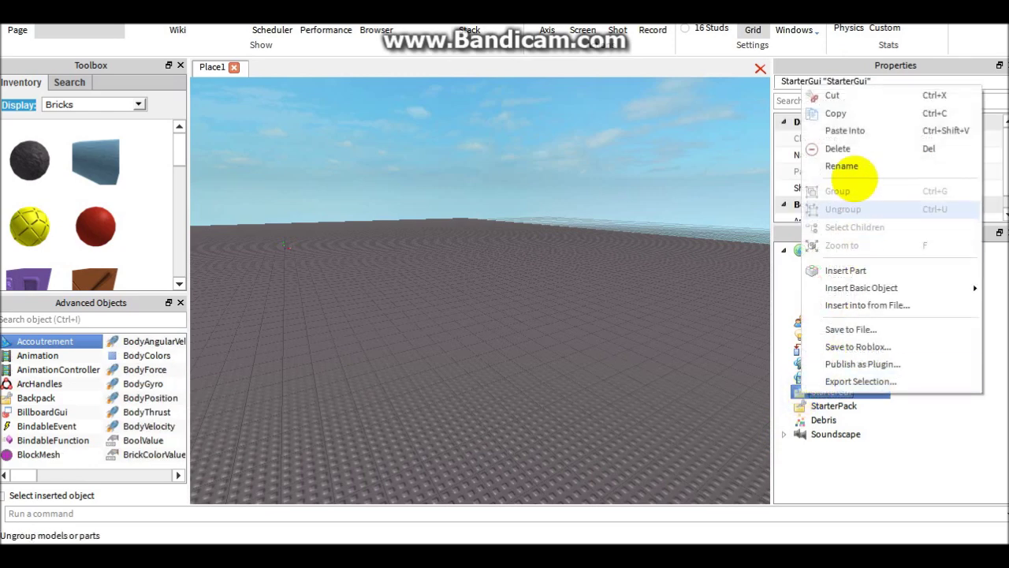
{"action": "left_click", "coordinate": [845, 133]}
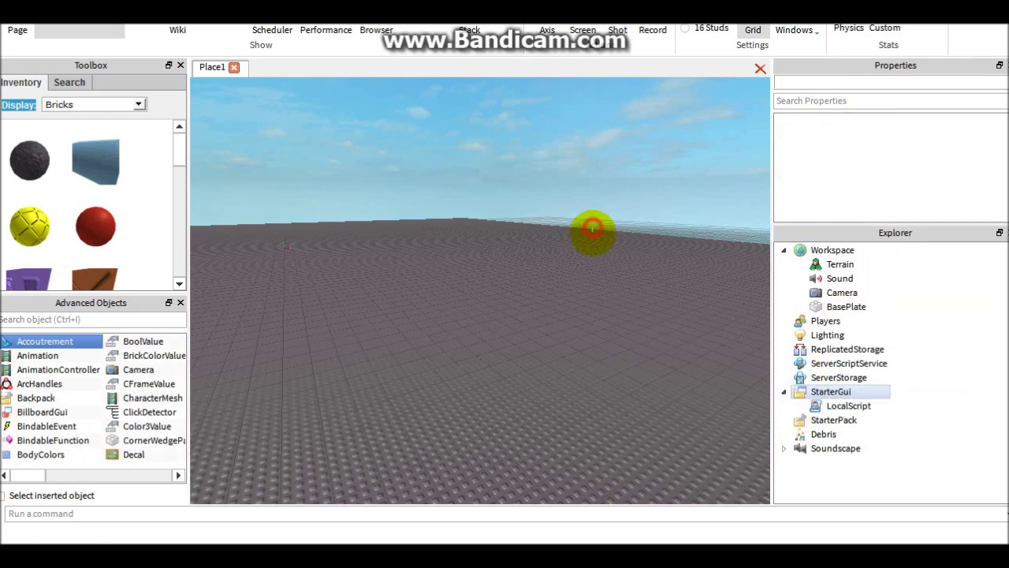
Play-test the place with a character to check the background music, and close the test session.
{"action": "right_click_drag", "start_coordinate": [593, 233], "coordinate": [593, 233]}
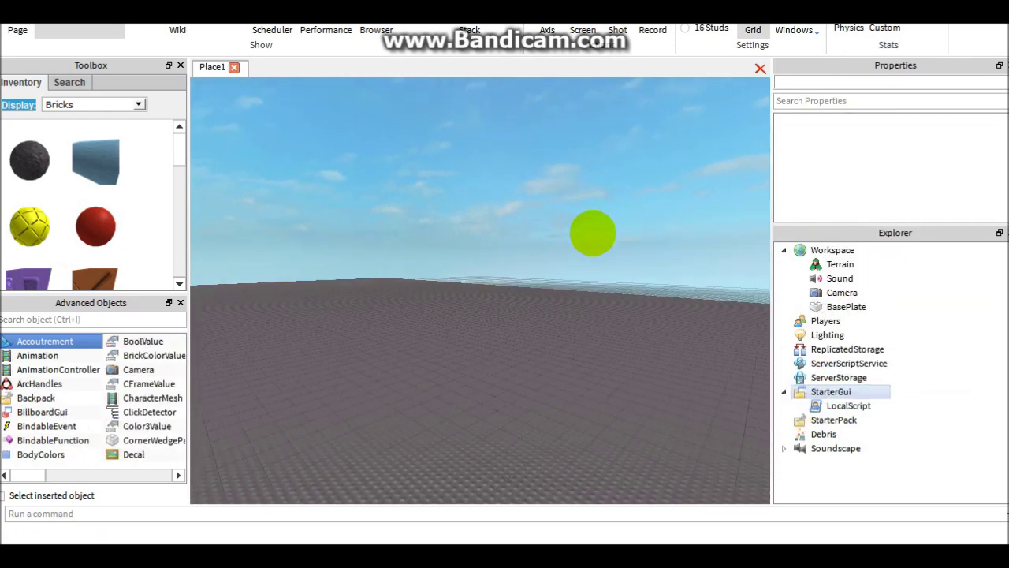
{"action": "key", "text": "F5"}
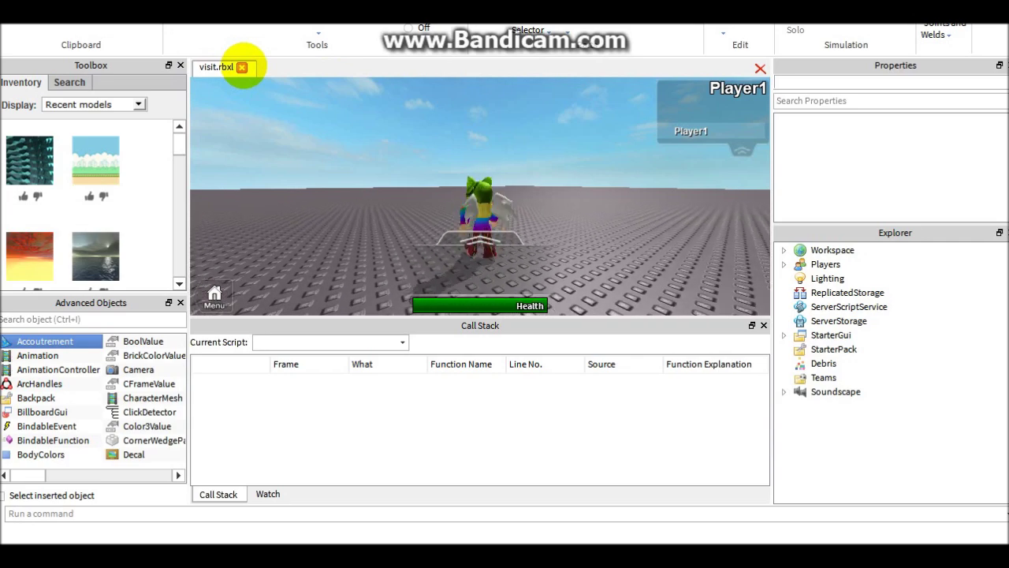
{"action": "left_click", "coordinate": [244, 67]}
{"action": "left_click", "coordinate": [804, 363]}
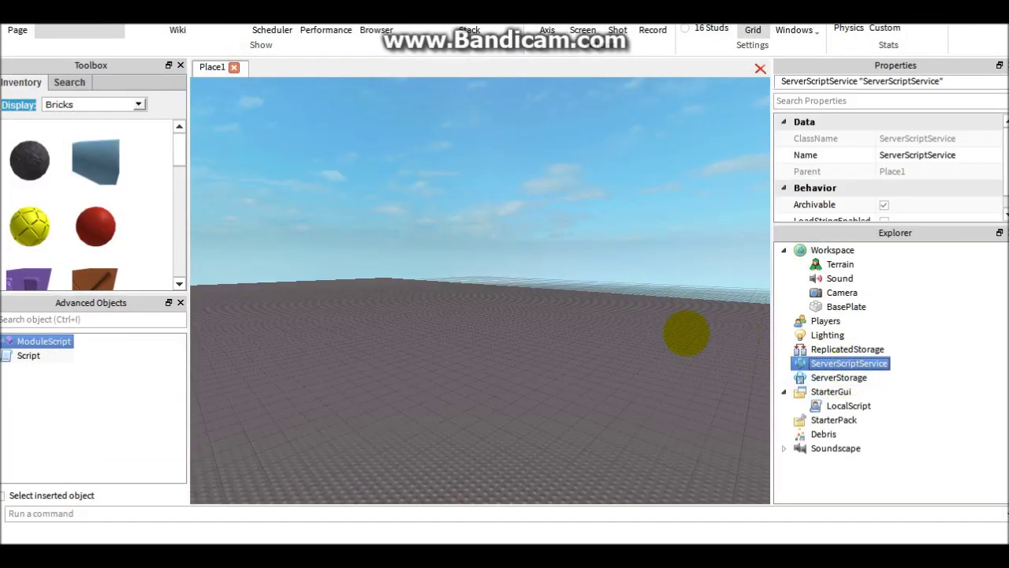
{"action": "left_click", "coordinate": [686, 333]}
{"action": "scroll", "coordinate": [686, 333], "scroll_direction": "down", "scroll_amount": 5}
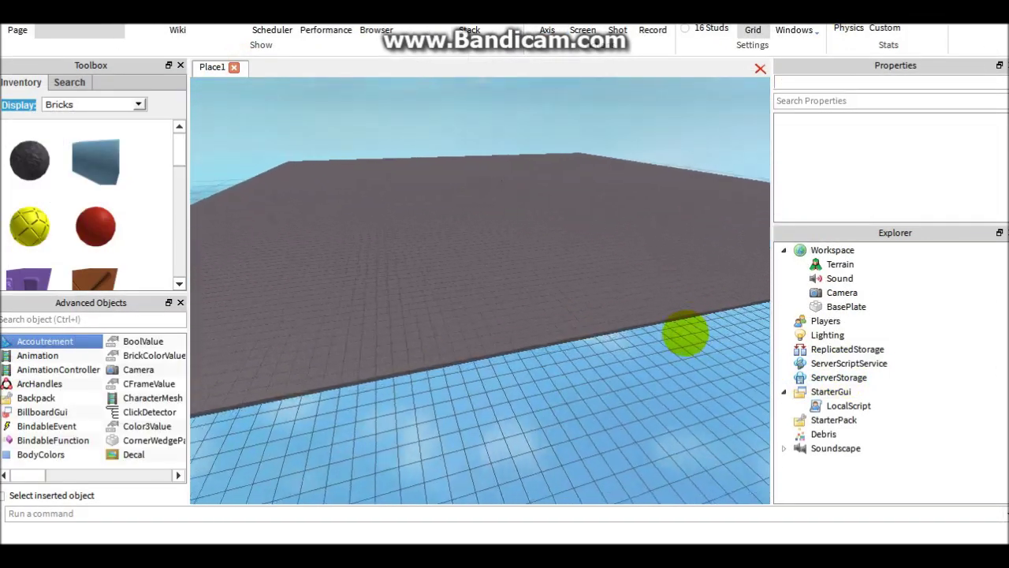
{"action": "right_click_drag", "start_coordinate": [686, 333], "coordinate": [686, 333]}
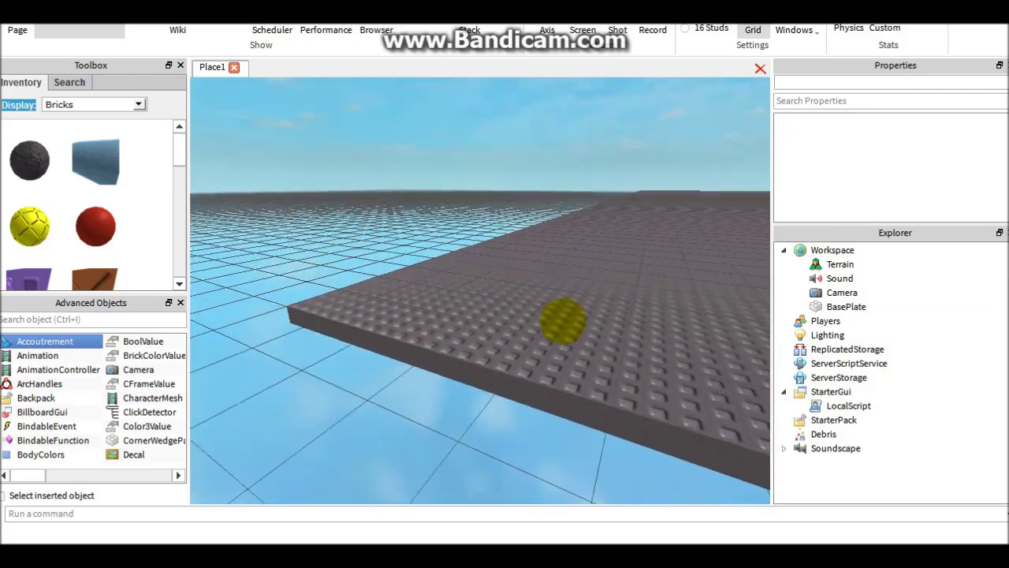
{"action": "key", "text": "q"}
{"action": "right_click_drag", "start_coordinate": [563, 321], "coordinate": [548, 334]}
{"action": "scroll", "coordinate": [549, 334], "scroll_direction": "up", "scroll_amount": 3}
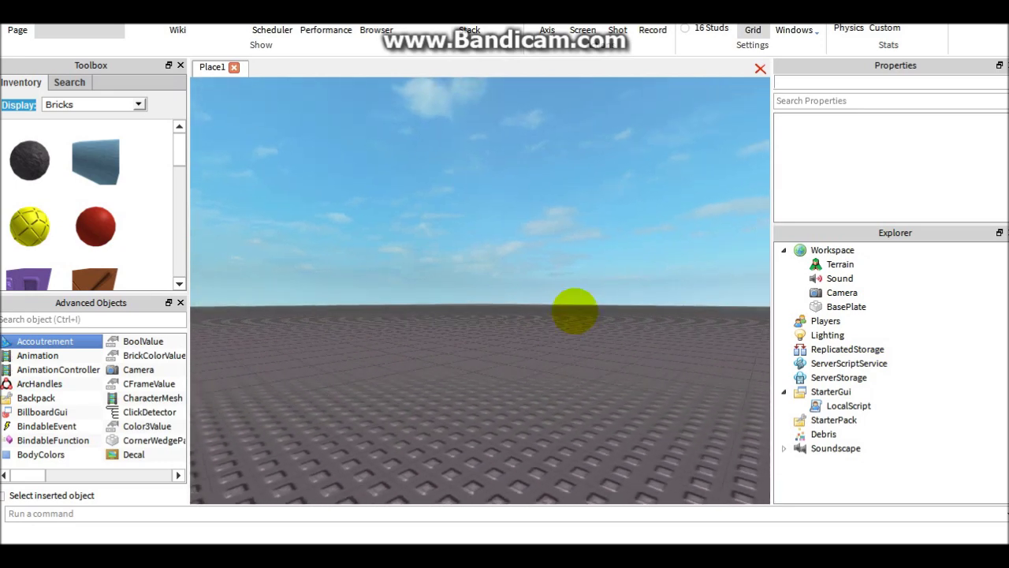